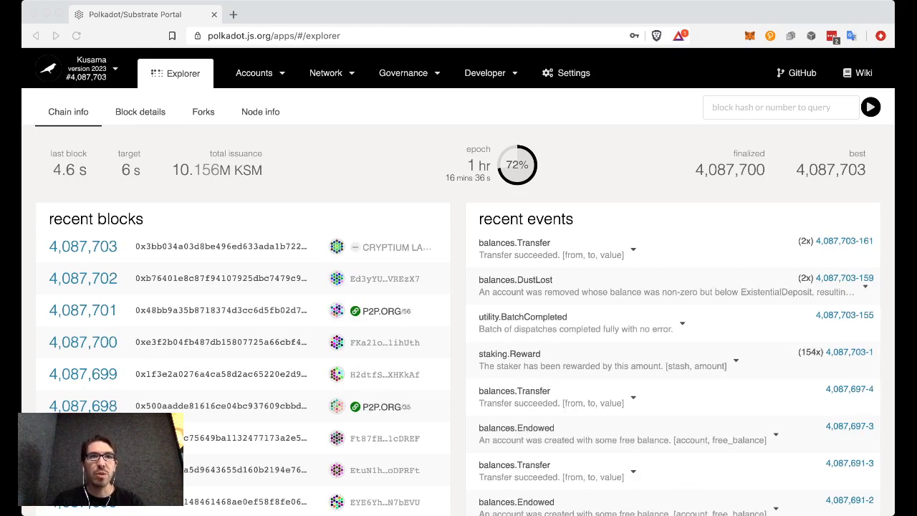
Step: Switch from the block explorer to Governance > Council to show the Kusama council overview
{"action": "key", "text": "super+Tab"}
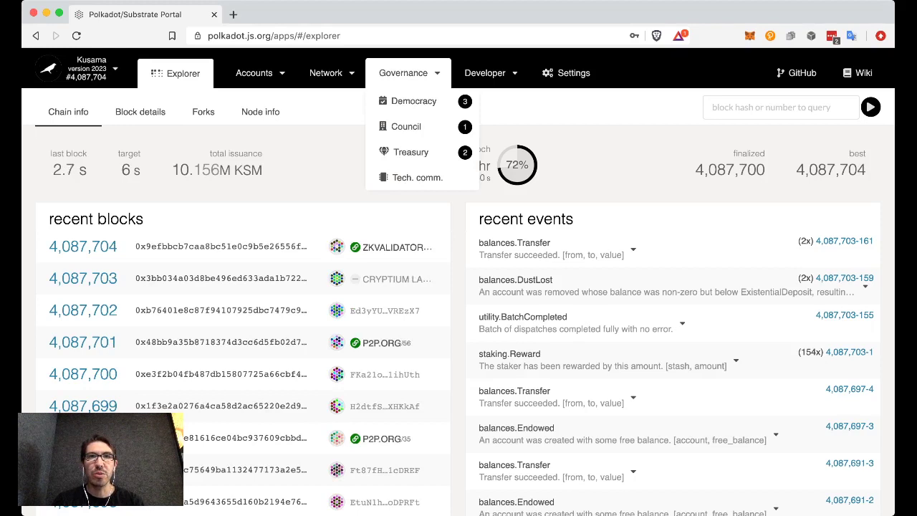
{"action": "left_click", "coordinate": [405, 126]}
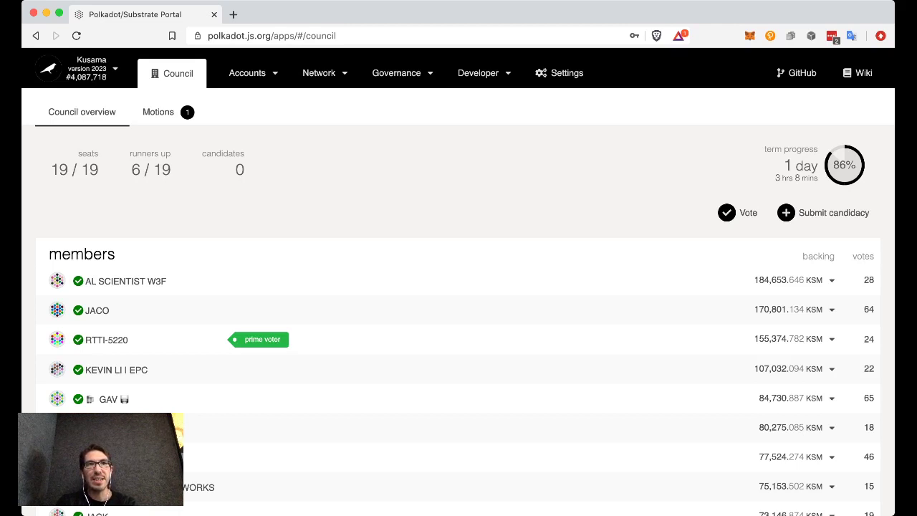
Step: Highlight the 19 of 19 seats and 6 runners-up counters, then scroll the lists and back up
{"action": "left_click_drag", "start_coordinate": [51, 170], "coordinate": [60, 169]}
{"action": "double_click", "coordinate": [89, 169]}
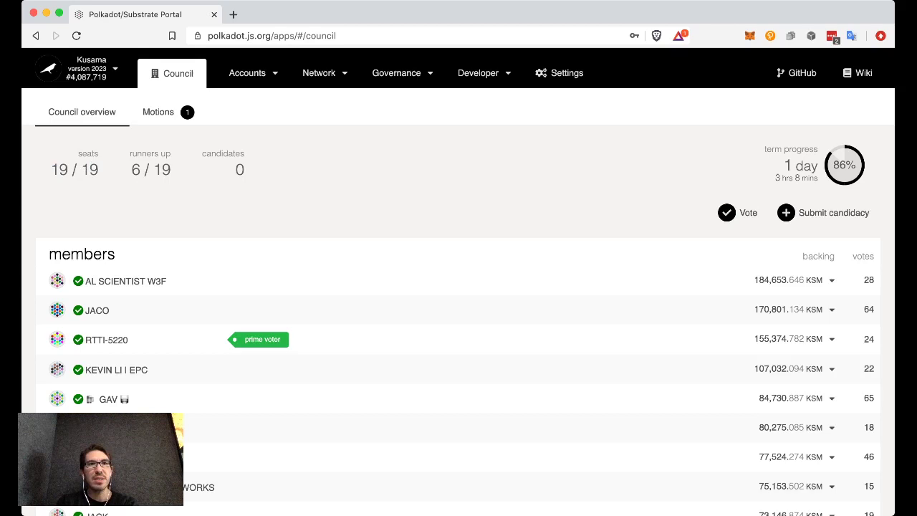
{"action": "double_click", "coordinate": [136, 169]}
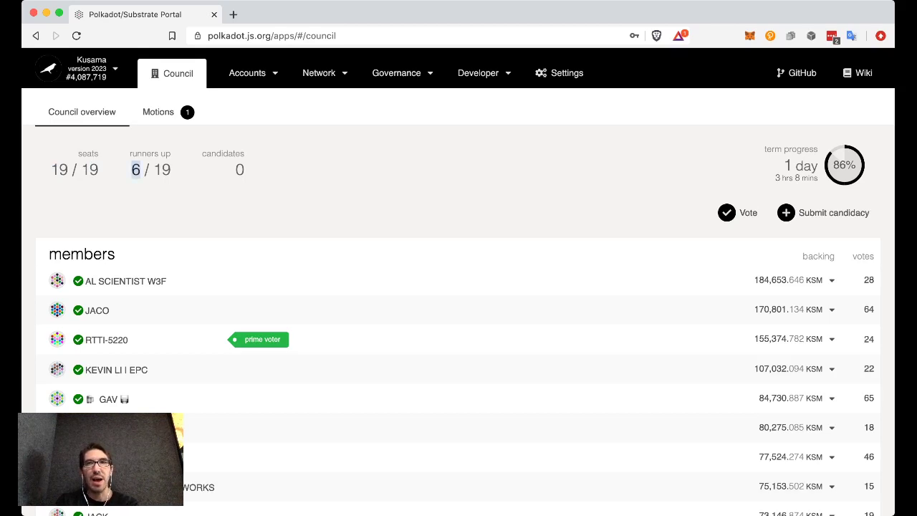
{"action": "scroll", "coordinate": [459, 286], "scroll_direction": "down", "scroll_amount": 10}
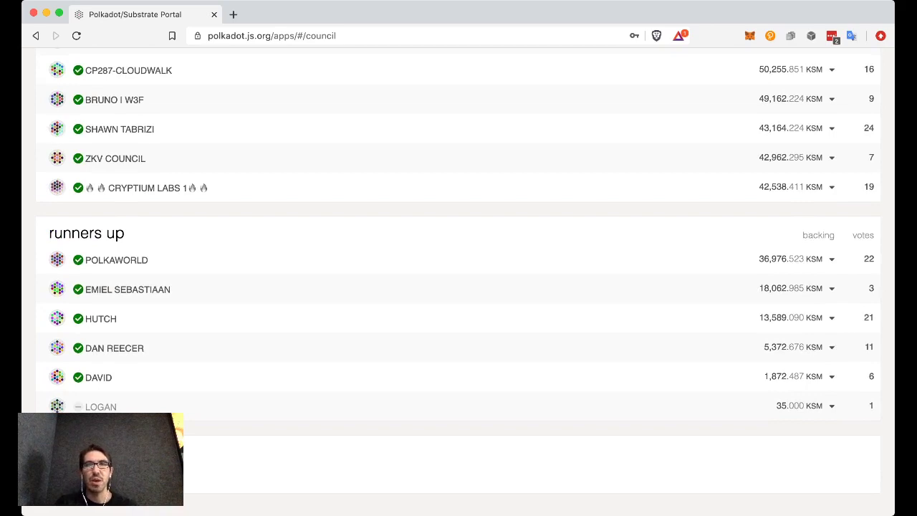
{"action": "scroll", "coordinate": [459, 286], "scroll_direction": "up", "scroll_amount": 4}
{"action": "scroll", "coordinate": [459, 286], "scroll_direction": "up", "scroll_amount": 2}
{"action": "scroll", "coordinate": [459, 286], "scroll_direction": "up", "scroll_amount": 2}
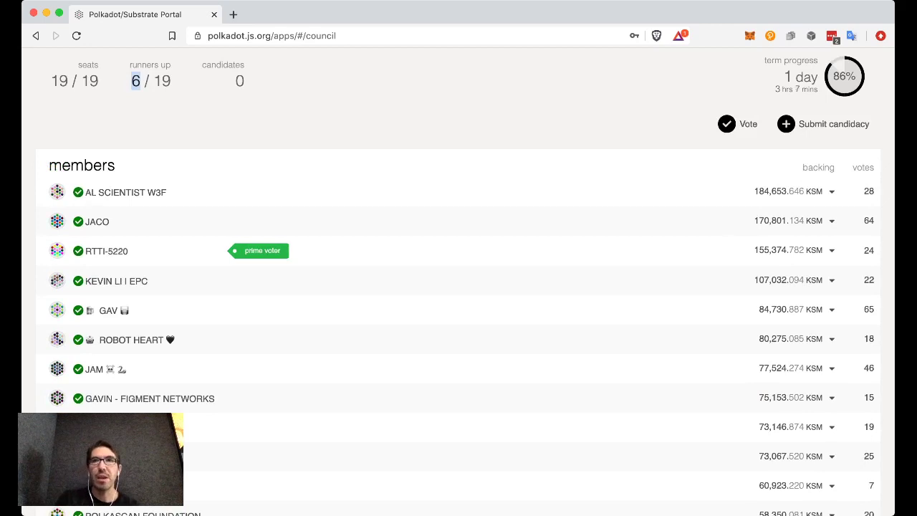
{"action": "scroll", "coordinate": [459, 287], "scroll_direction": "up", "scroll_amount": 2}
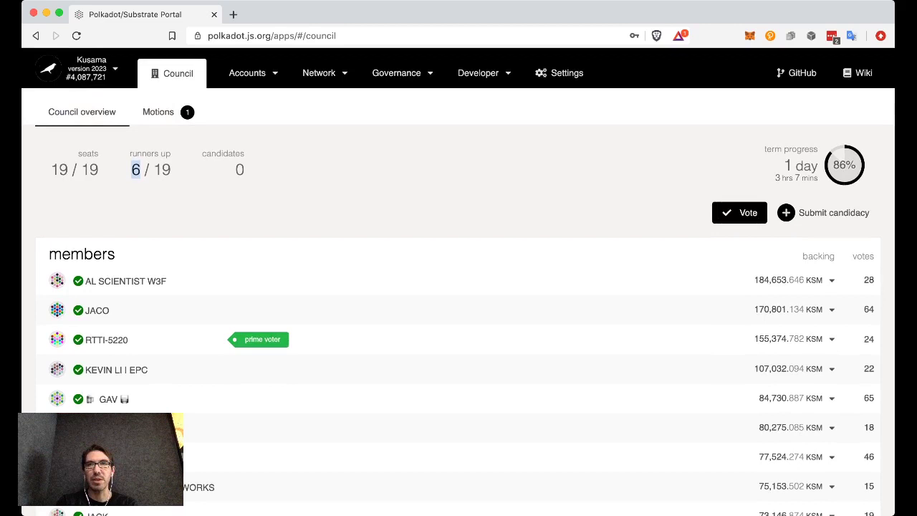
{"action": "left_click", "coordinate": [740, 213]}
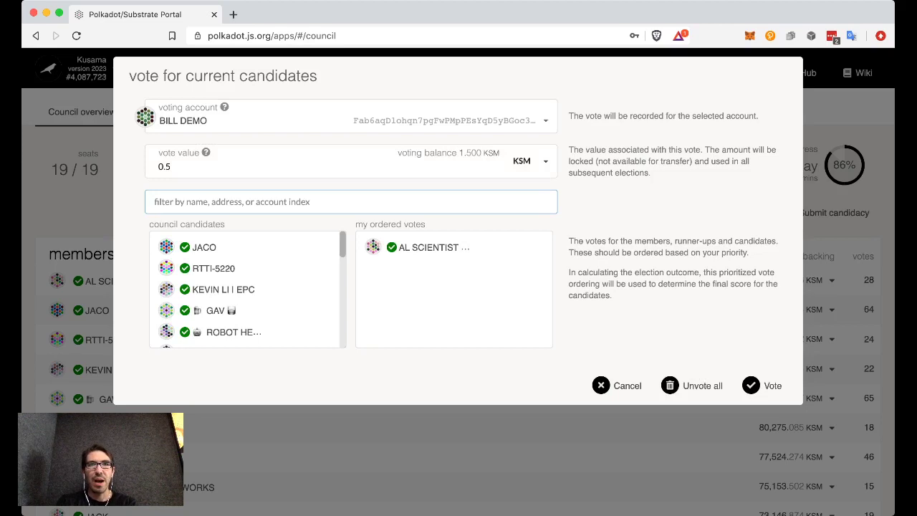
{"action": "left_click_drag", "start_coordinate": [459, 152], "coordinate": [476, 152]}
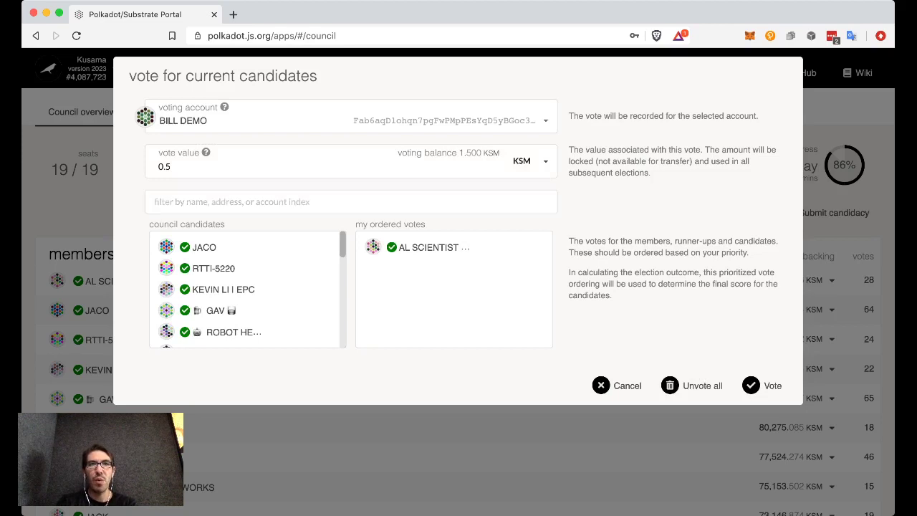
{"action": "left_click", "coordinate": [476, 152]}
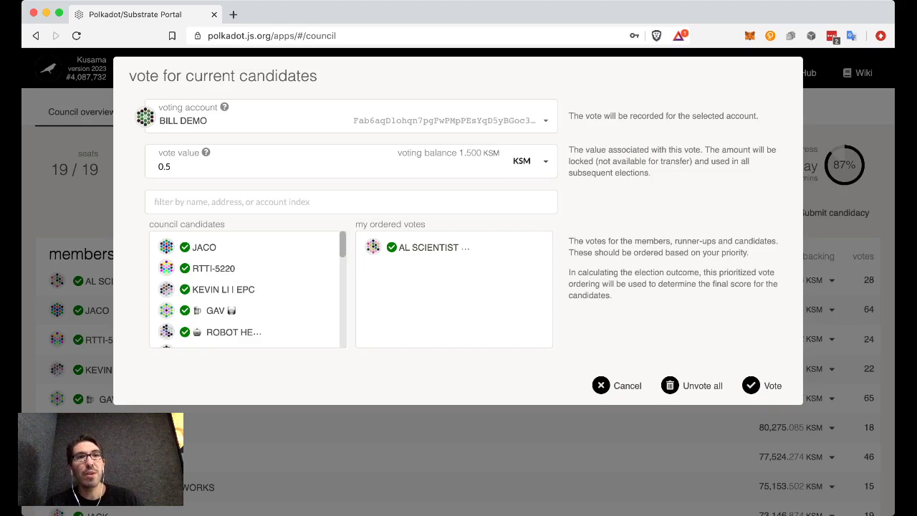
Step: Drop the earlier candidate and rank five candidates, the last an inactive runner-up
{"action": "left_click", "coordinate": [215, 167]}
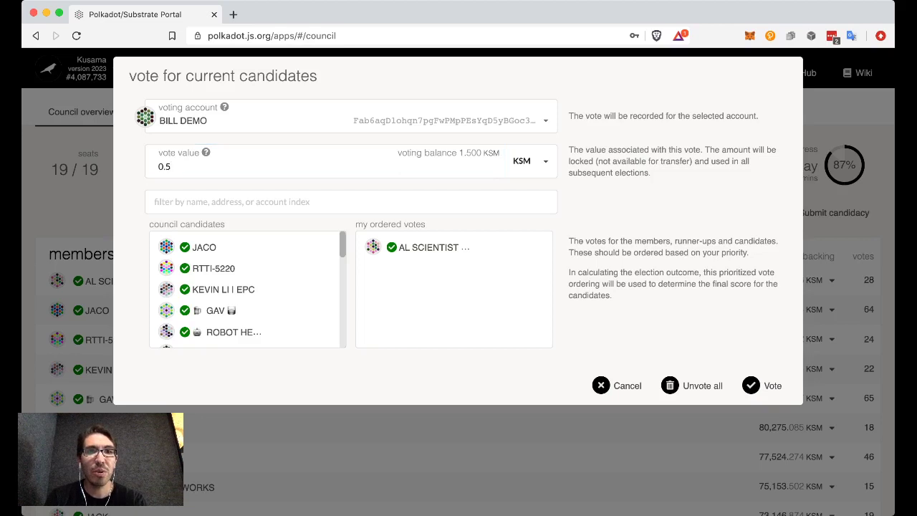
{"action": "left_click", "coordinate": [430, 248]}
{"action": "scroll", "coordinate": [247, 290], "scroll_direction": "down", "scroll_amount": 2}
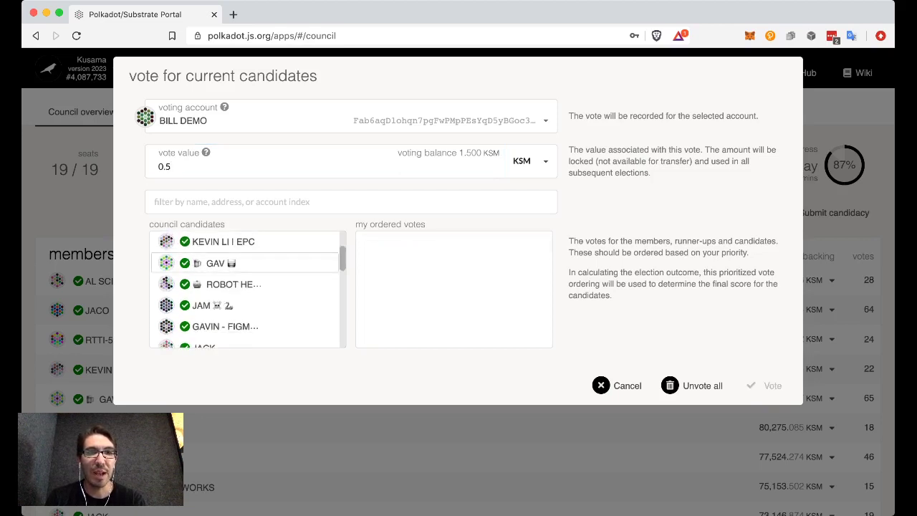
{"action": "left_click", "coordinate": [237, 283]}
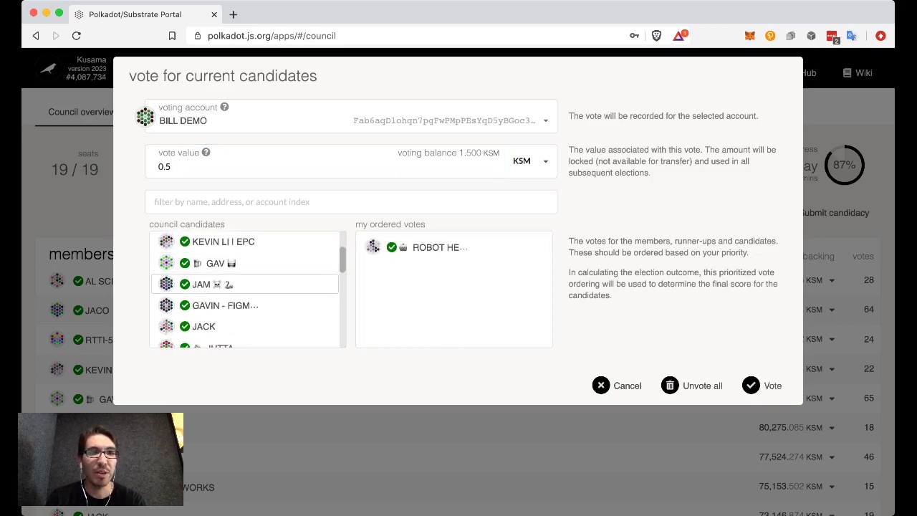
{"action": "left_click", "coordinate": [236, 326]}
{"action": "scroll", "coordinate": [236, 301], "scroll_direction": "down", "scroll_amount": 2}
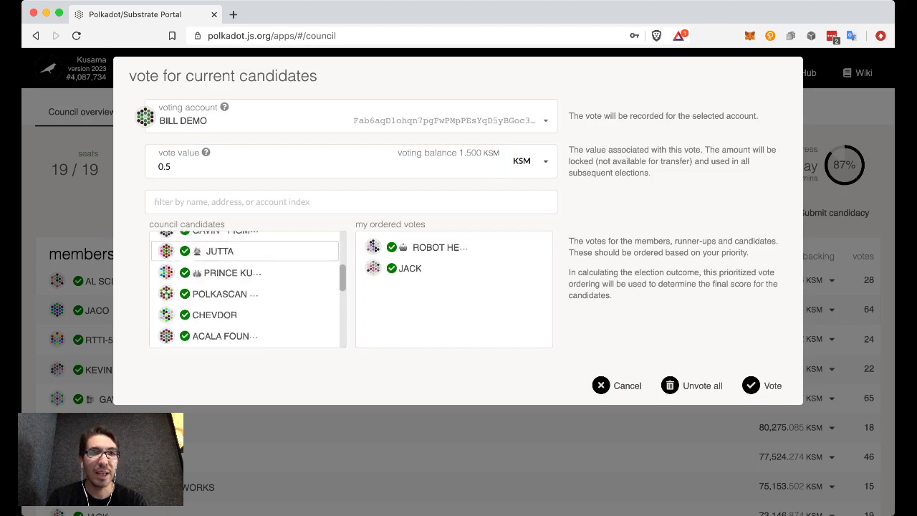
{"action": "left_click", "coordinate": [229, 272]}
{"action": "scroll", "coordinate": [236, 287], "scroll_direction": "down", "scroll_amount": 2}
{"action": "scroll", "coordinate": [236, 272], "scroll_direction": "down", "scroll_amount": 5}
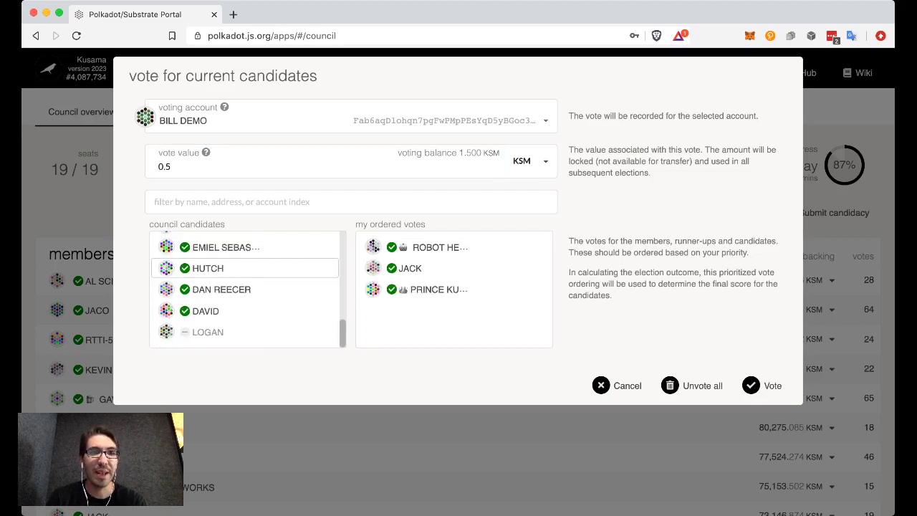
{"action": "left_click", "coordinate": [244, 288]}
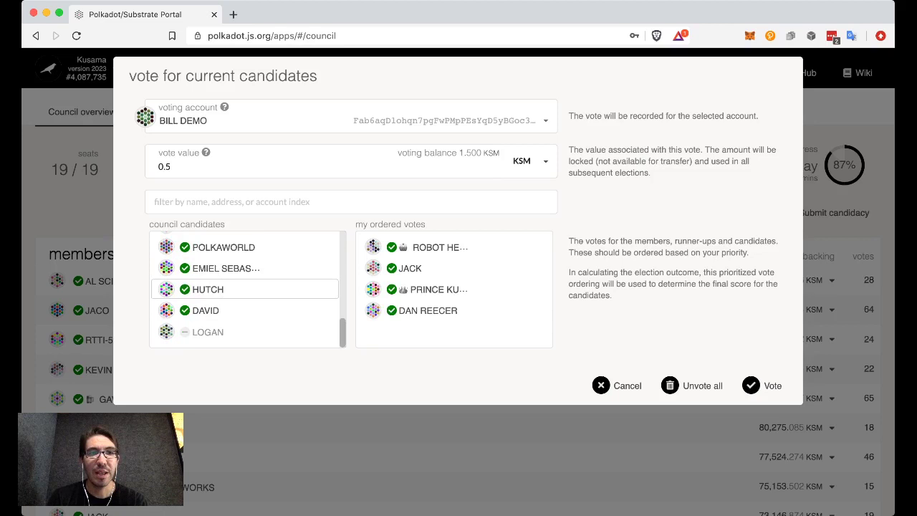
{"action": "left_click", "coordinate": [215, 332]}
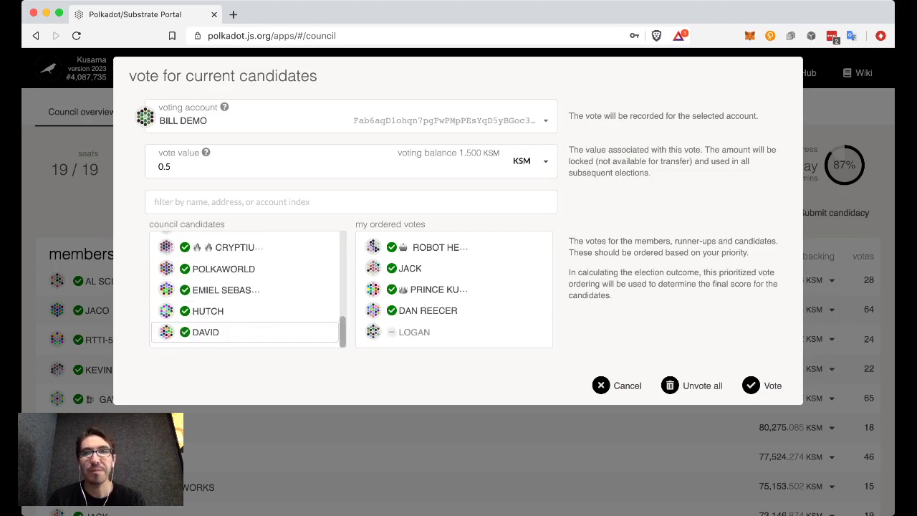
Step: Drop the fourth choice, append another runner-up, then remove choices from the top of the ranking
{"action": "left_click_drag", "start_coordinate": [401, 290], "coordinate": [484, 294]}
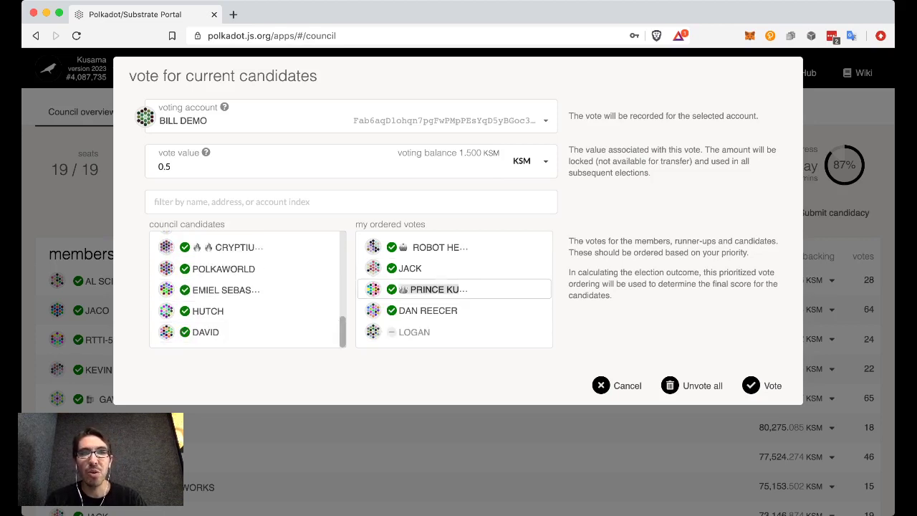
{"action": "left_click", "coordinate": [430, 310]}
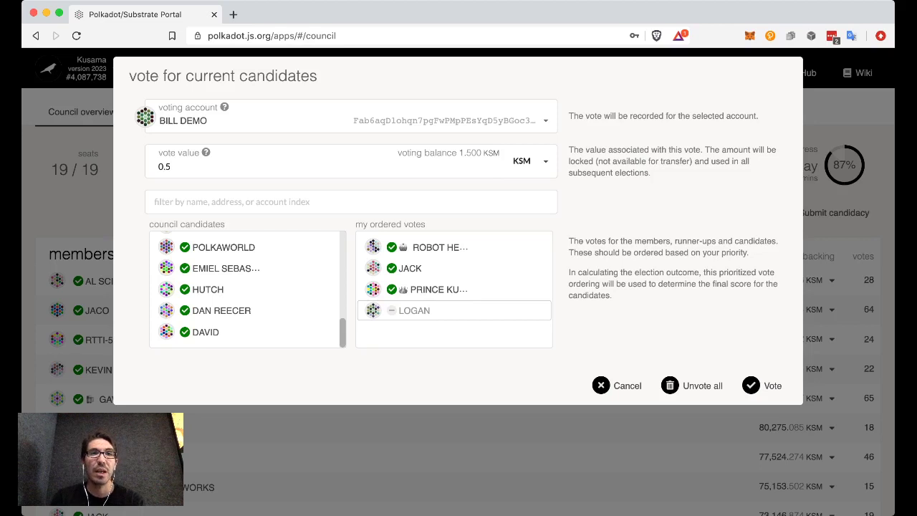
{"action": "left_click", "coordinate": [244, 289]}
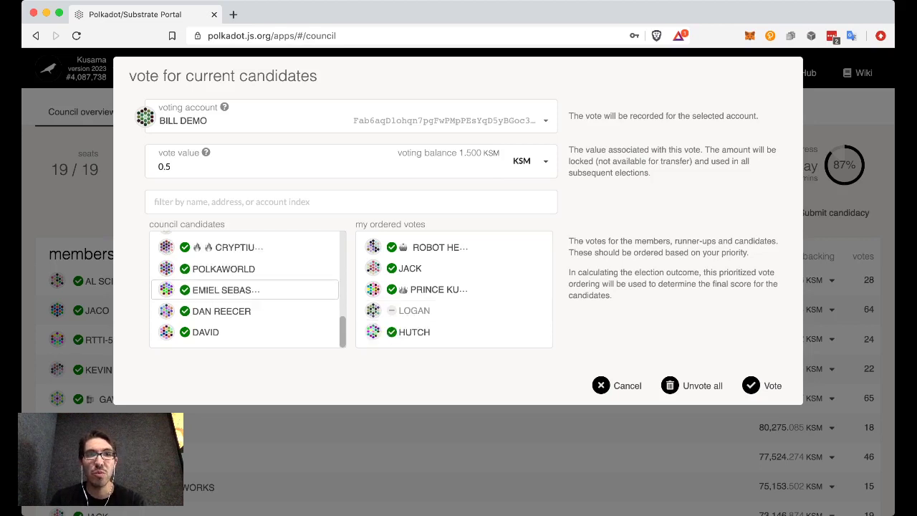
{"action": "scroll", "coordinate": [244, 289], "scroll_direction": "up", "scroll_amount": 1}
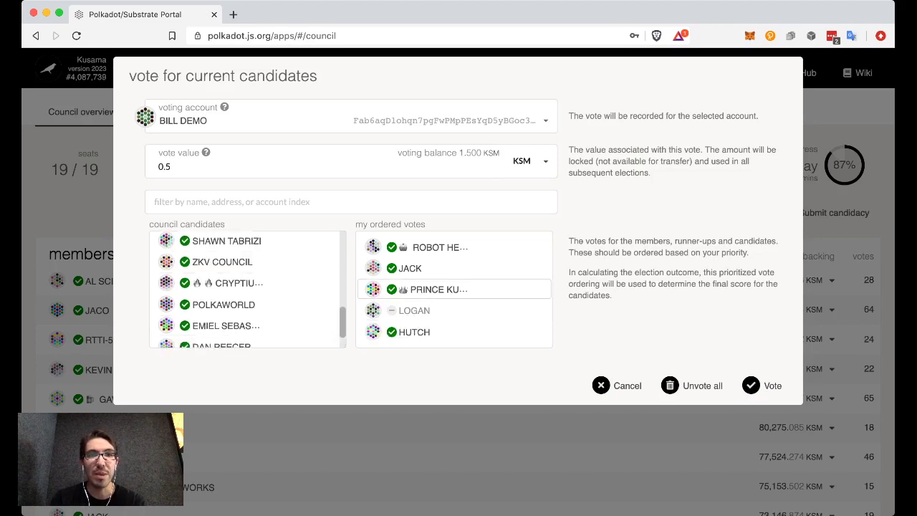
{"action": "left_click", "coordinate": [430, 268]}
{"action": "left_click", "coordinate": [430, 246]}
{"action": "left_click", "coordinate": [430, 247]}
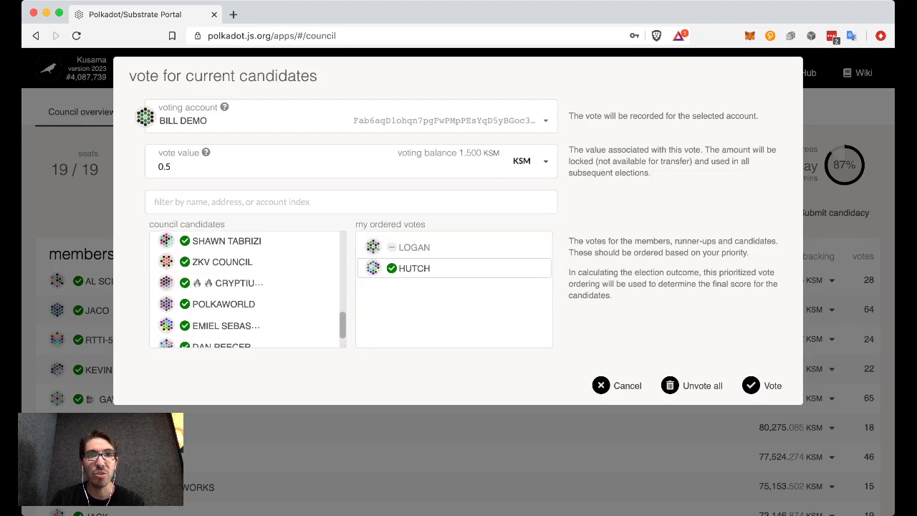
Step: Clear the last ranked choice, then rank ZKV Council, CP287-Cloud, Acala and Chevdor in order
{"action": "left_click", "coordinate": [430, 246]}
{"action": "scroll", "coordinate": [243, 291], "scroll_direction": "up", "scroll_amount": 2}
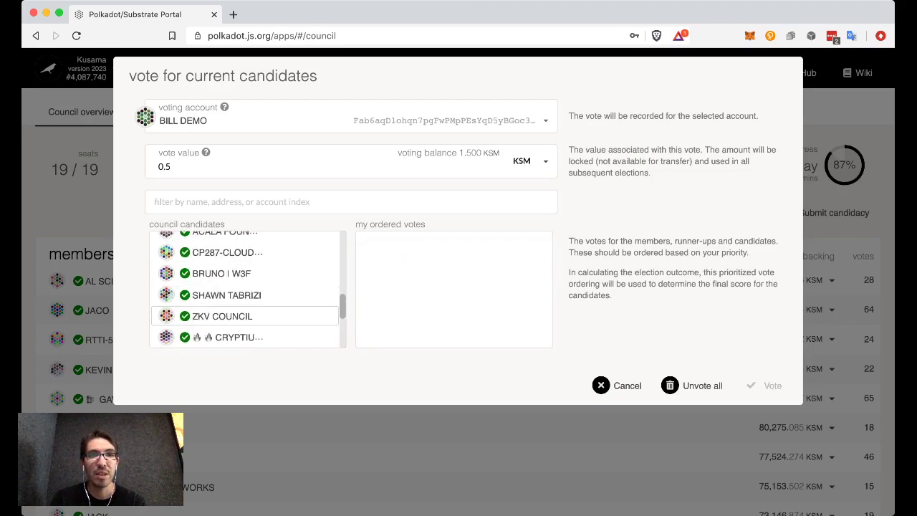
{"action": "scroll", "coordinate": [243, 290], "scroll_direction": "down", "scroll_amount": 1}
{"action": "left_click", "coordinate": [244, 291]}
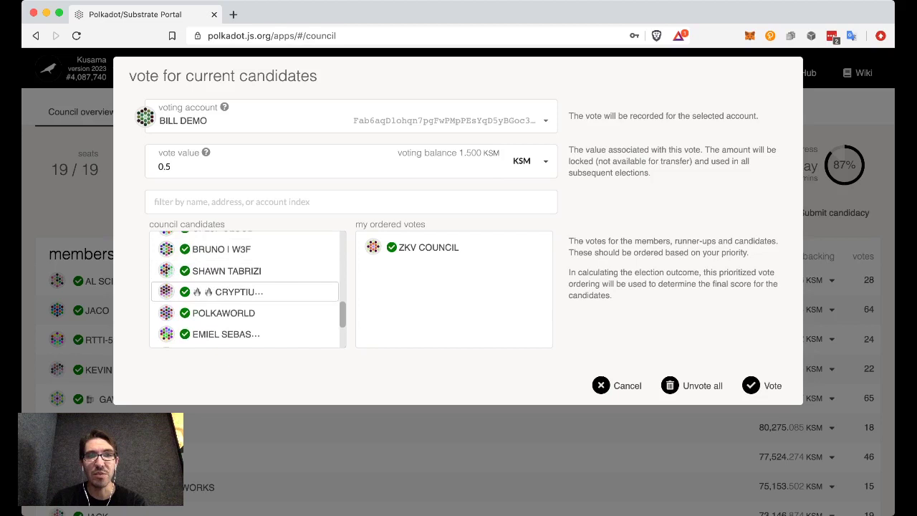
{"action": "scroll", "coordinate": [244, 291], "scroll_direction": "up", "scroll_amount": 2}
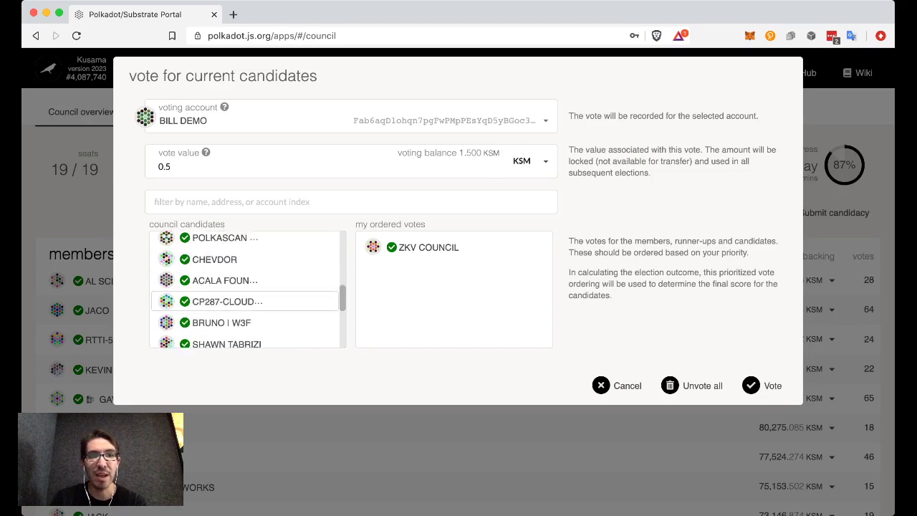
{"action": "left_click", "coordinate": [244, 291]}
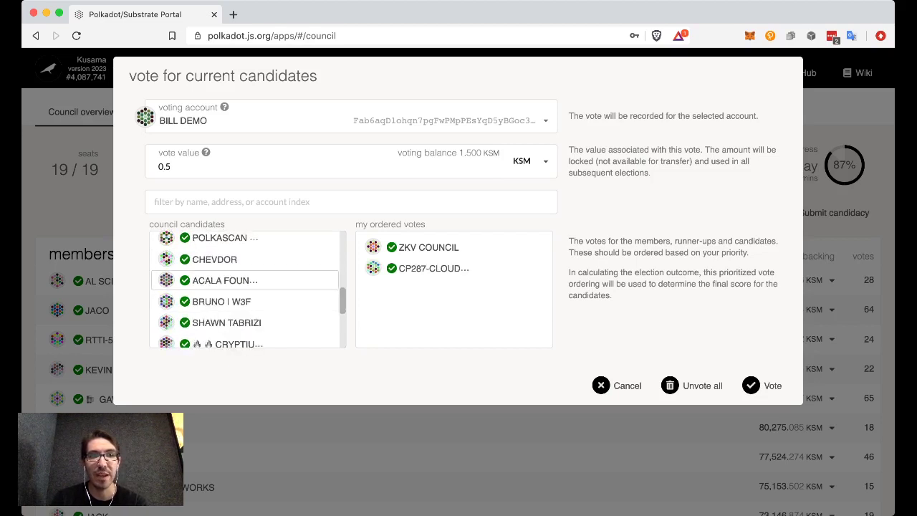
{"action": "left_click", "coordinate": [244, 281]}
{"action": "scroll", "coordinate": [244, 287], "scroll_direction": "up", "scroll_amount": 1}
{"action": "left_click", "coordinate": [243, 292]}
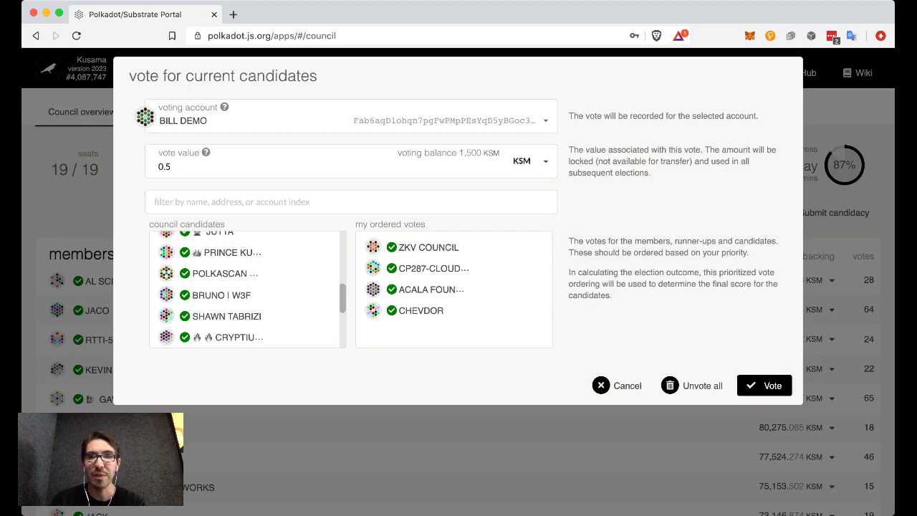
{"action": "left_click", "coordinate": [764, 386]}
{"action": "left_click", "coordinate": [742, 255]}
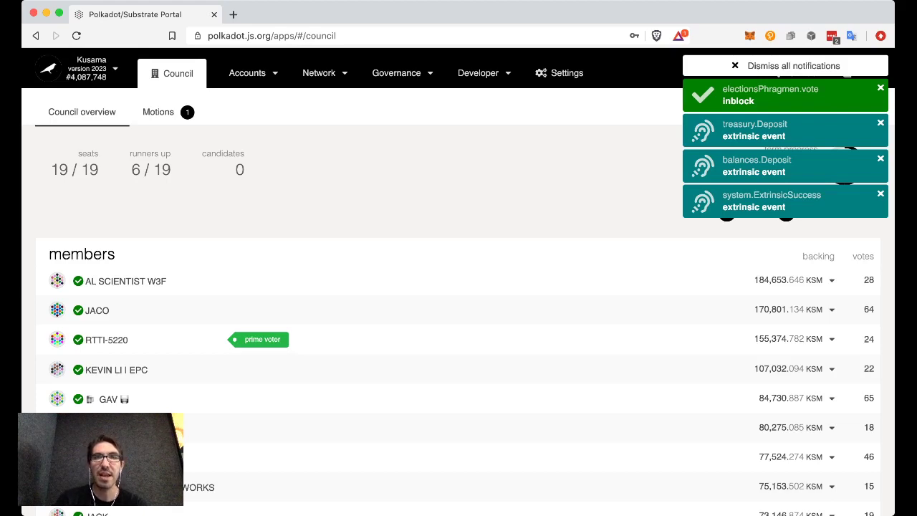
{"action": "scroll", "coordinate": [458, 286], "scroll_direction": "down", "scroll_amount": 3}
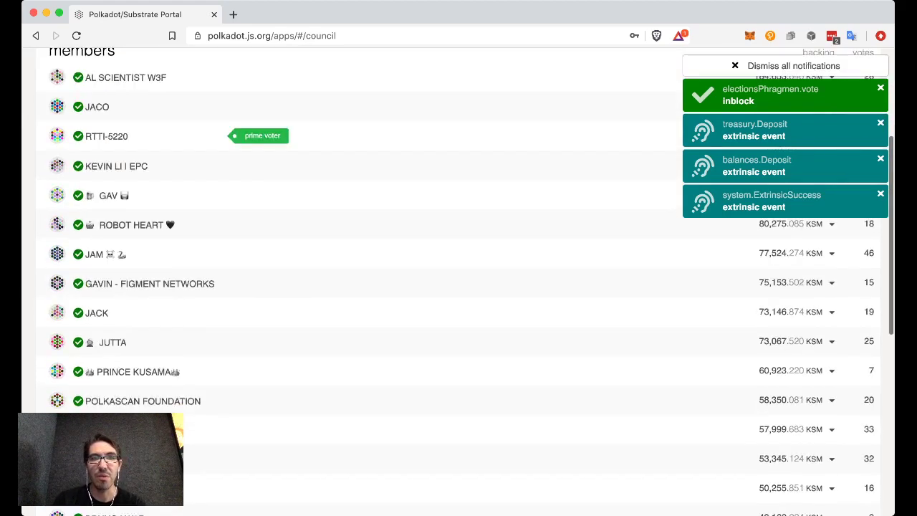
{"action": "scroll", "coordinate": [459, 286], "scroll_direction": "down", "scroll_amount": 3}
{"action": "scroll", "coordinate": [458, 287], "scroll_direction": "down", "scroll_amount": 1}
{"action": "scroll", "coordinate": [458, 287], "scroll_direction": "up", "scroll_amount": 1}
{"action": "scroll", "coordinate": [459, 286], "scroll_direction": "up", "scroll_amount": 3}
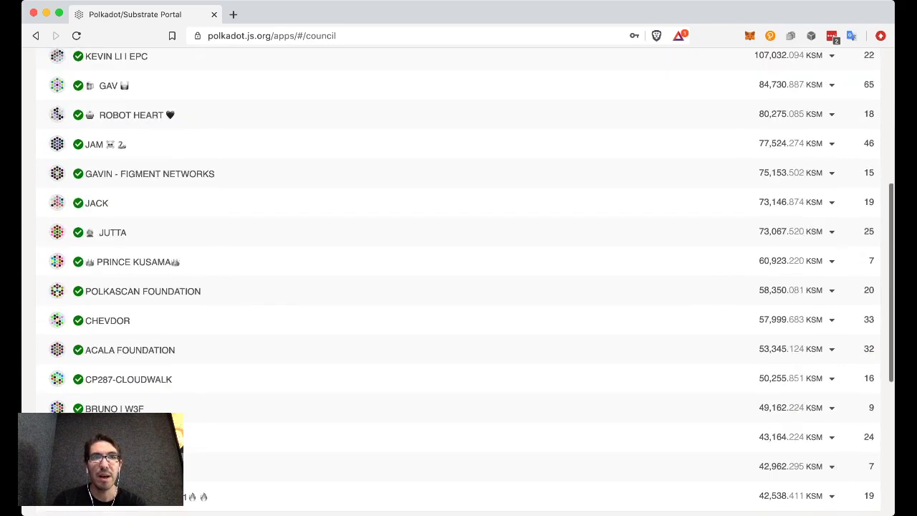
{"action": "scroll", "coordinate": [459, 287], "scroll_direction": "up", "scroll_amount": 3}
{"action": "scroll", "coordinate": [459, 287], "scroll_direction": "up", "scroll_amount": 3}
{"action": "scroll", "coordinate": [458, 287], "scroll_direction": "up", "scroll_amount": 1}
{"action": "scroll", "coordinate": [459, 286], "scroll_direction": "up", "scroll_amount": 1}
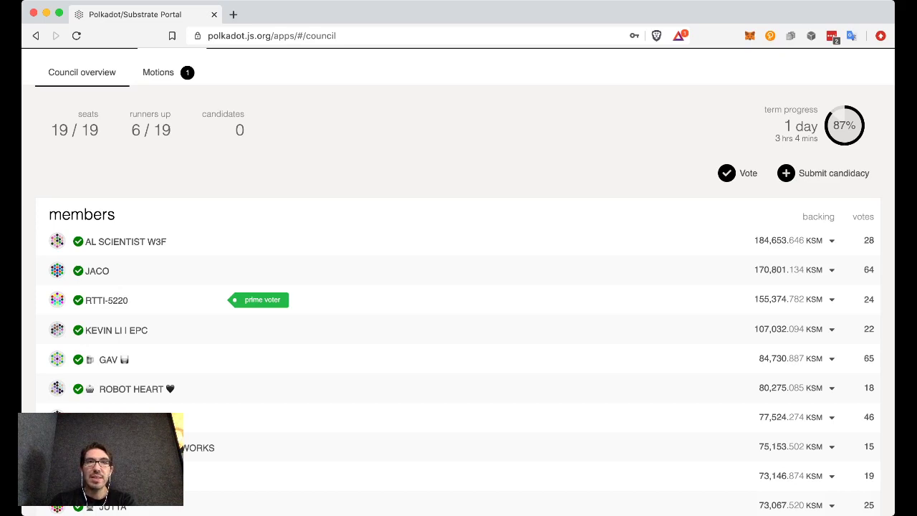
Step: Query balances.locks for the voting account in Chain state and highlight the phrelect lock
{"action": "scroll", "coordinate": [458, 287], "scroll_direction": "up", "scroll_amount": 1}
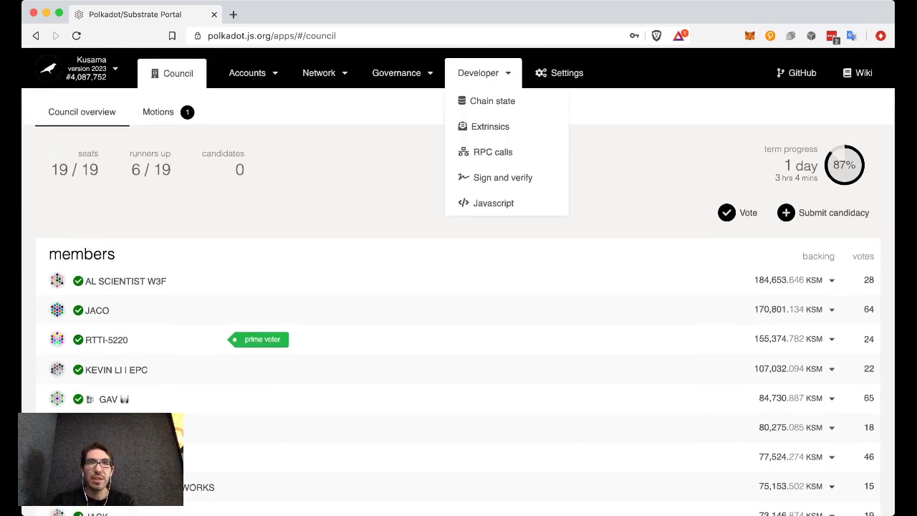
{"action": "left_click", "coordinate": [492, 101]}
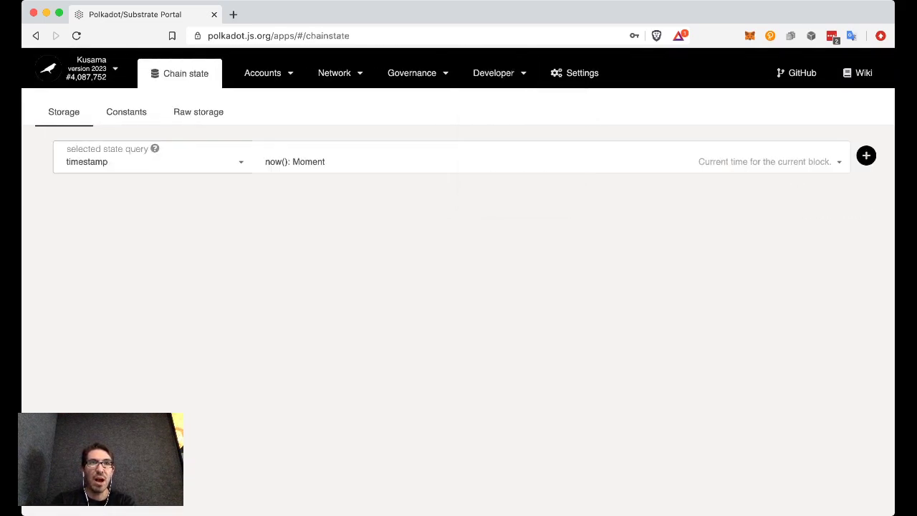
{"action": "left_click", "coordinate": [153, 161]}
{"action": "scroll", "coordinate": [152, 243], "scroll_direction": "up", "scroll_amount": 10}
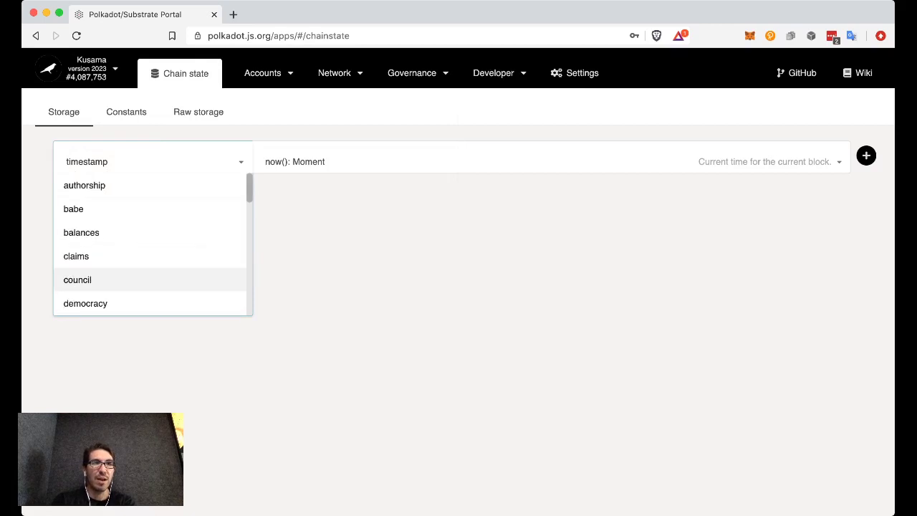
{"action": "left_click", "coordinate": [81, 232]}
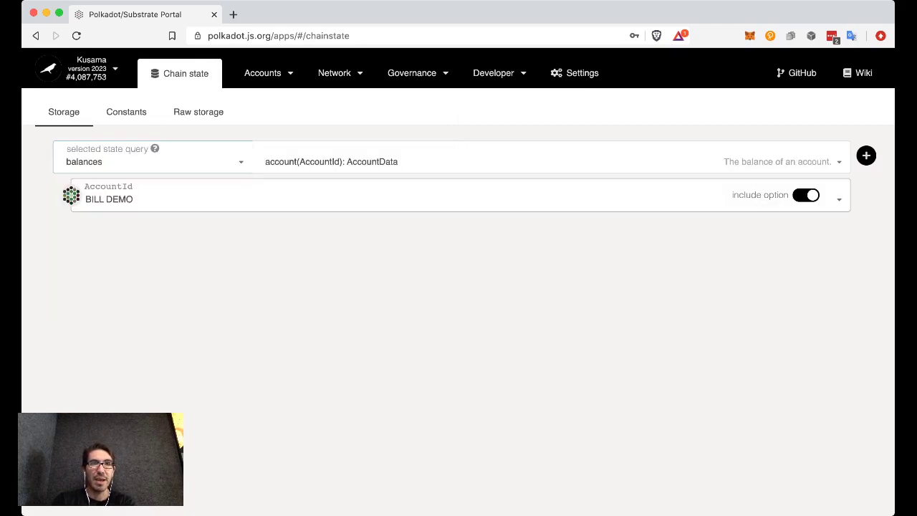
{"action": "left_click", "coordinate": [473, 161]}
{"action": "left_click", "coordinate": [336, 209]}
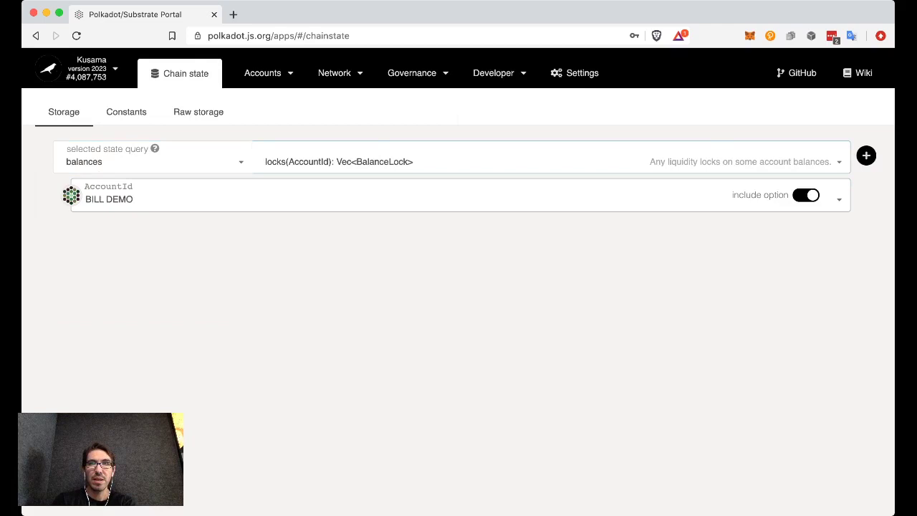
{"action": "left_click", "coordinate": [867, 155]}
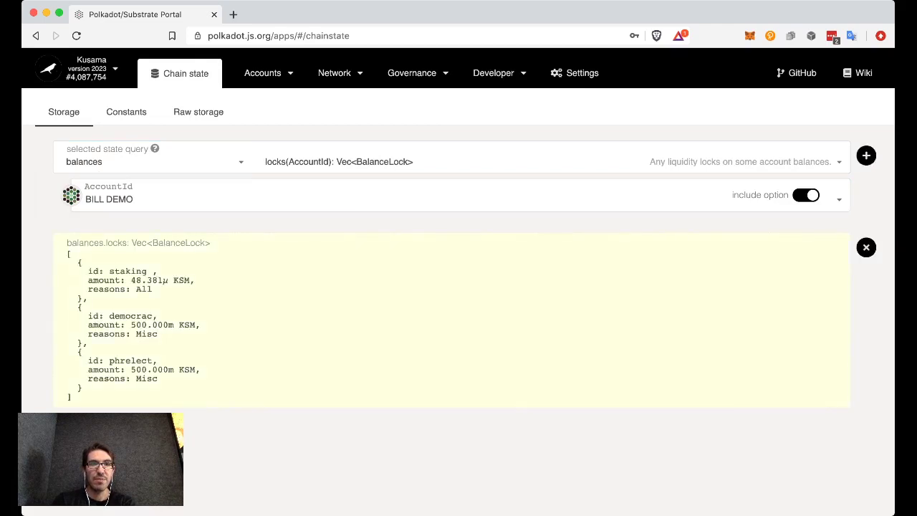
{"action": "left_click_drag", "start_coordinate": [130, 369], "coordinate": [196, 380]}
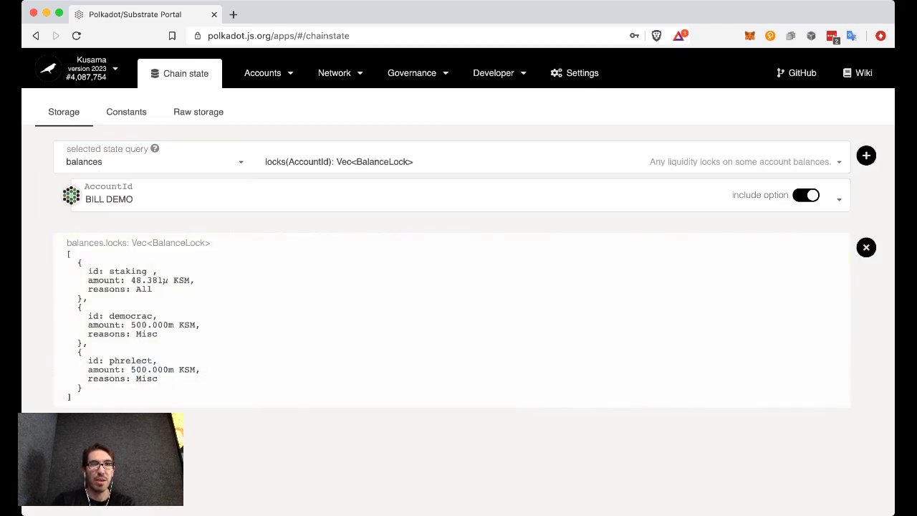
{"action": "double_click", "coordinate": [130, 360]}
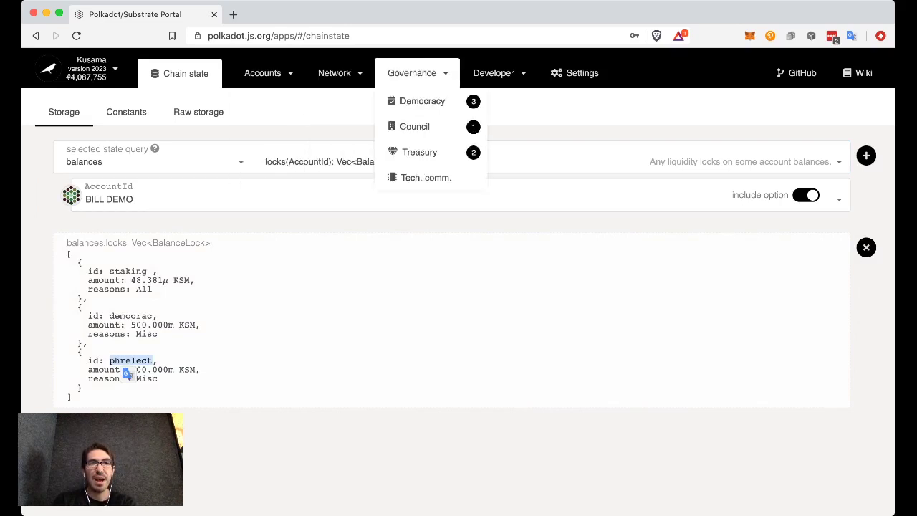
Step: Reopen the council voting form and remove all four ordered votes
{"action": "left_click", "coordinate": [415, 126]}
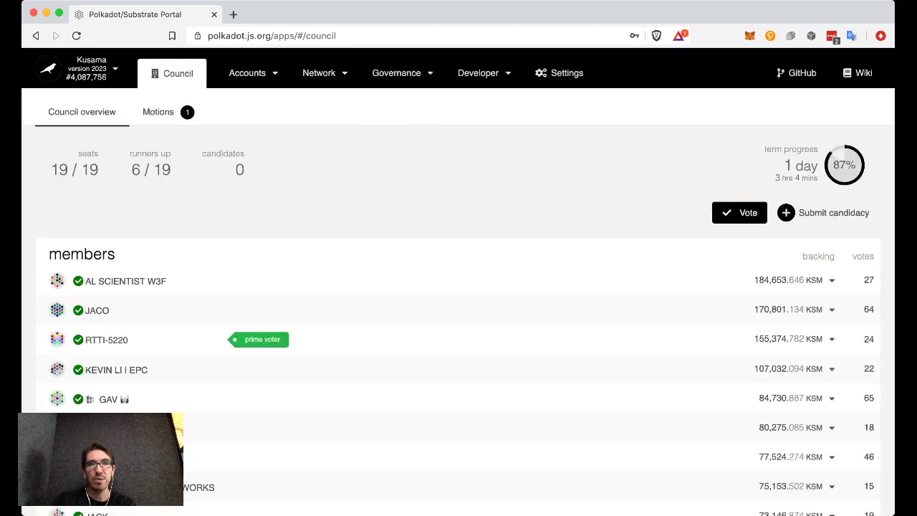
{"action": "left_click", "coordinate": [739, 212]}
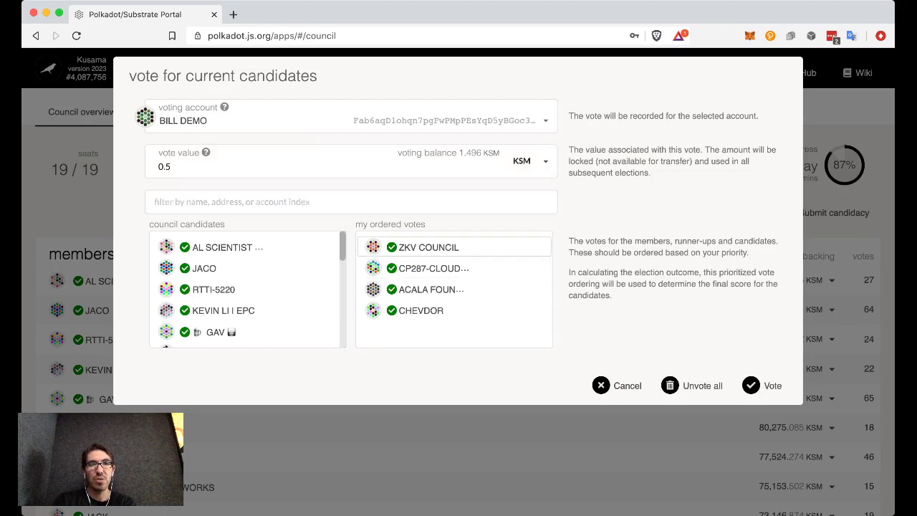
{"action": "left_click", "coordinate": [428, 247]}
{"action": "left_click", "coordinate": [428, 289]}
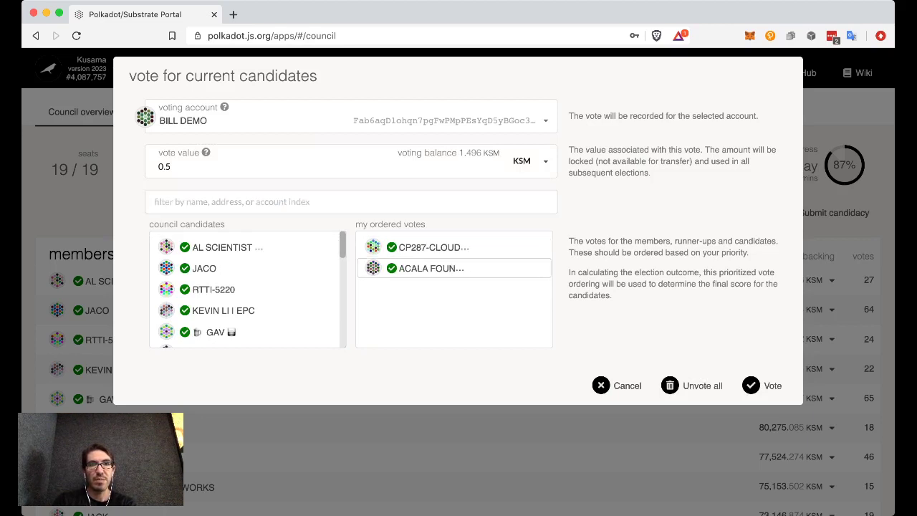
{"action": "left_click", "coordinate": [429, 268]}
{"action": "left_click", "coordinate": [429, 247]}
Step: Rank four different candidates, then sign and submit the changed council vote
{"action": "scroll", "coordinate": [243, 311], "scroll_direction": "down", "scroll_amount": 5}
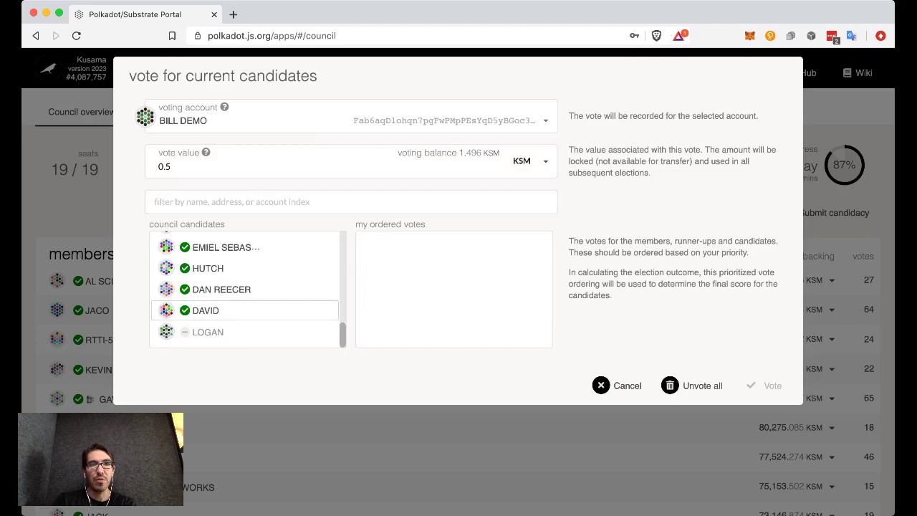
{"action": "left_click", "coordinate": [244, 310]}
{"action": "scroll", "coordinate": [243, 304], "scroll_direction": "up", "scroll_amount": 3}
{"action": "left_click", "coordinate": [243, 299]}
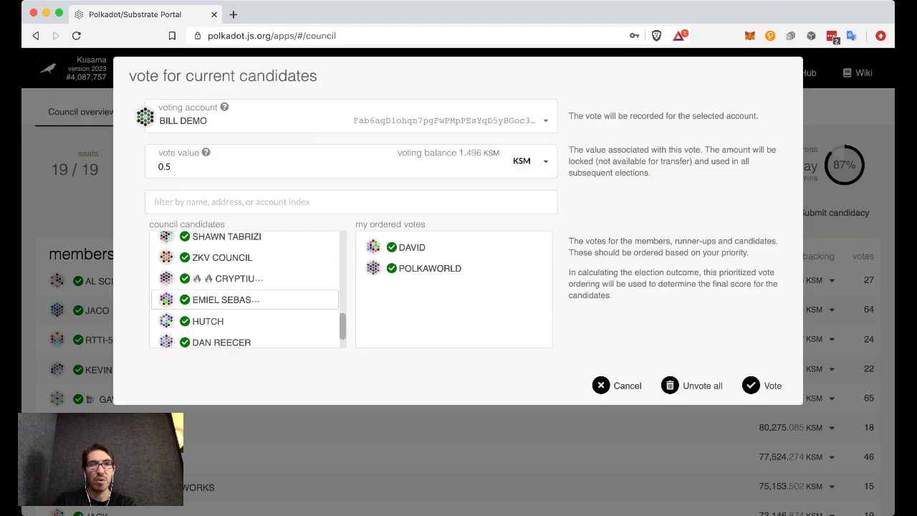
{"action": "scroll", "coordinate": [244, 301], "scroll_direction": "up", "scroll_amount": 1}
{"action": "left_click", "coordinate": [244, 282]}
{"action": "scroll", "coordinate": [244, 282], "scroll_direction": "up", "scroll_amount": 2}
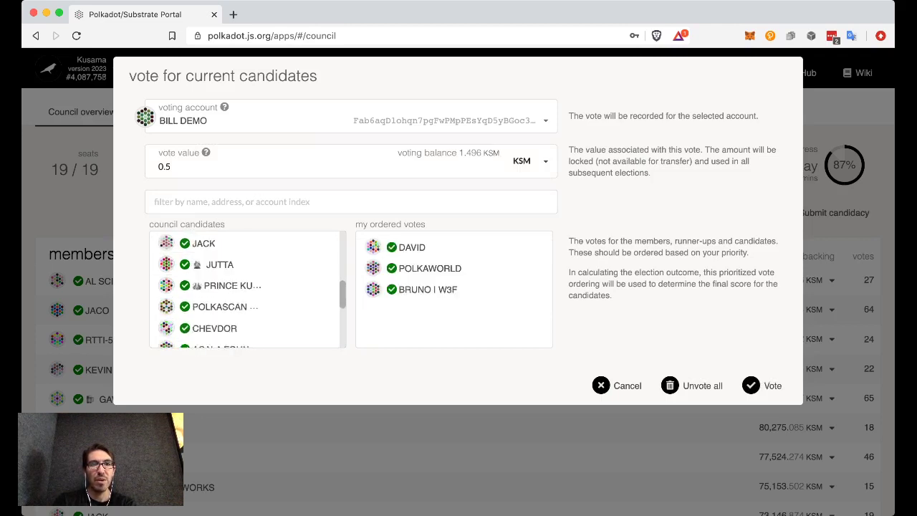
{"action": "scroll", "coordinate": [243, 279], "scroll_direction": "up", "scroll_amount": 1}
{"action": "left_click", "coordinate": [244, 268]}
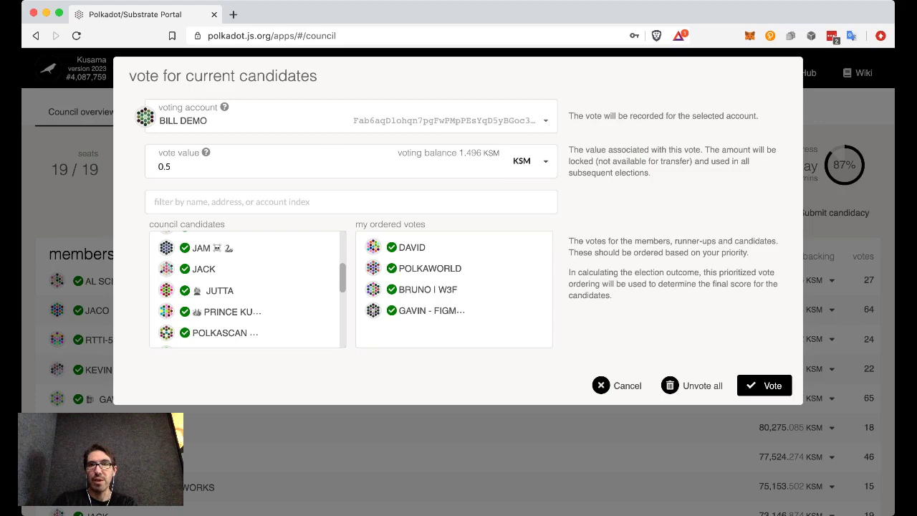
{"action": "left_click", "coordinate": [765, 385]}
{"action": "left_click", "coordinate": [738, 255]}
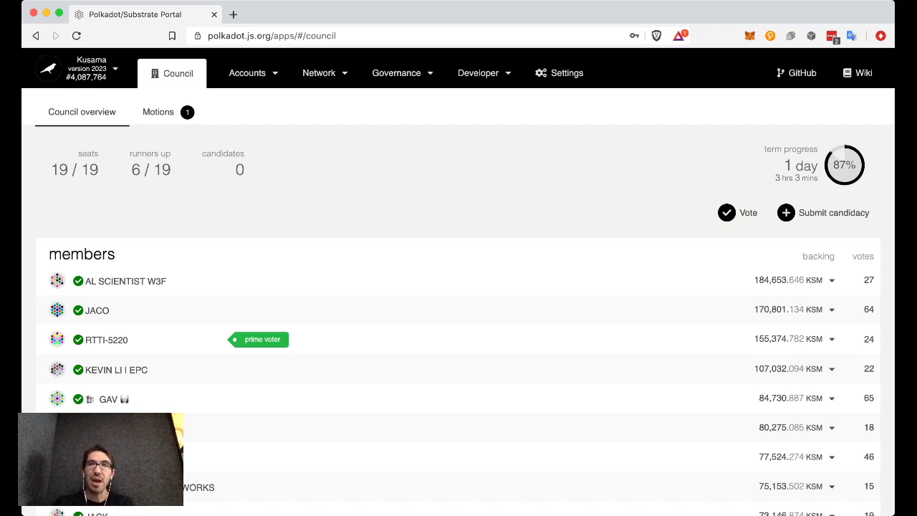
Step: Unvote all council votes, inspect the removeVoter details, and sign and submit it
{"action": "left_click", "coordinate": [738, 212]}
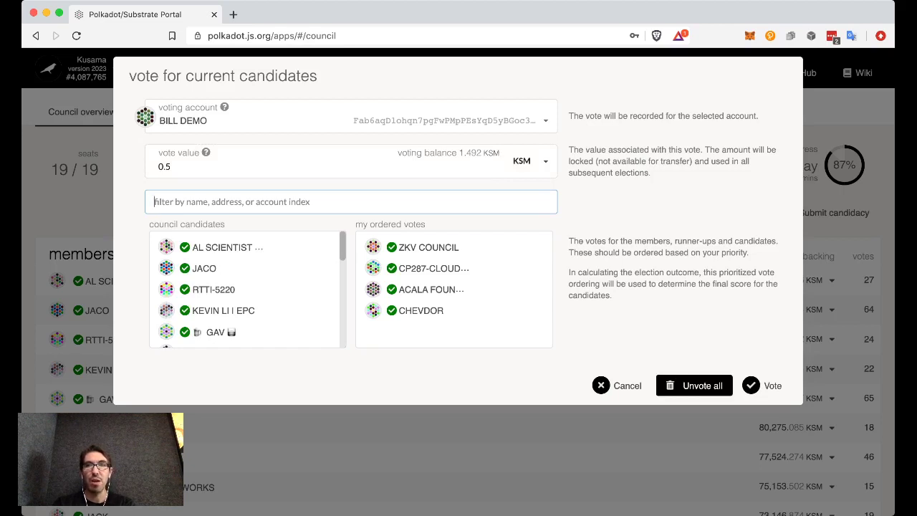
{"action": "left_click", "coordinate": [694, 386]}
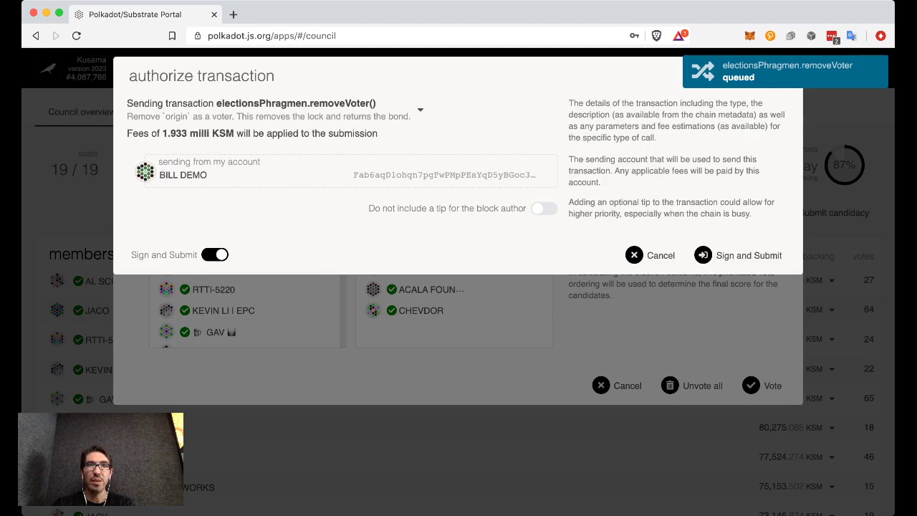
{"action": "left_click", "coordinate": [420, 110]}
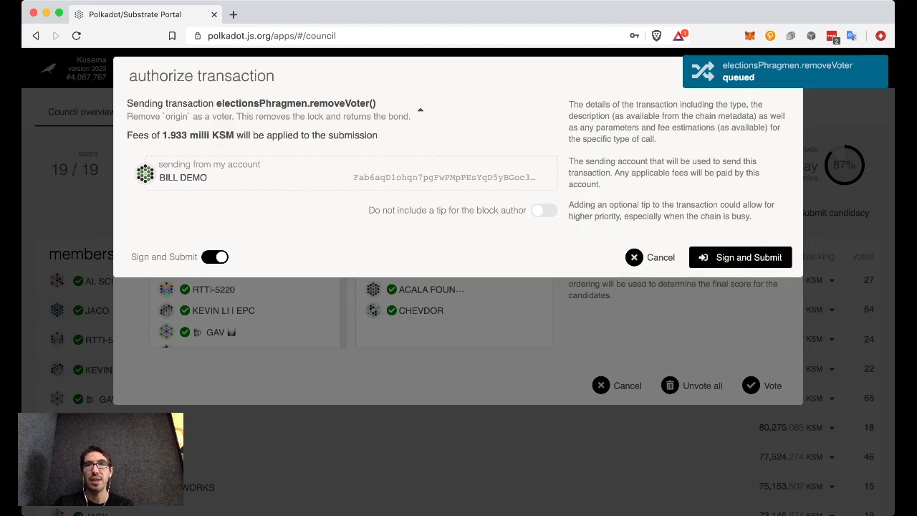
{"action": "left_click", "coordinate": [740, 258]}
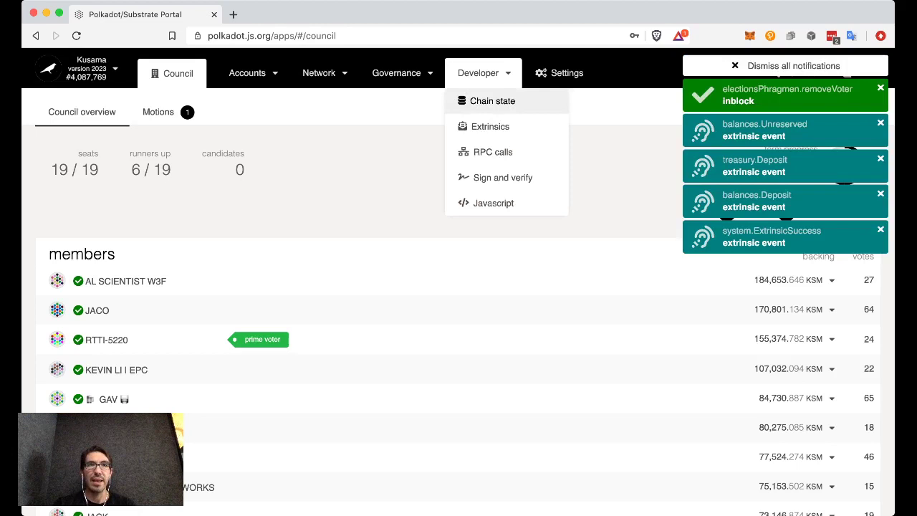
{"action": "left_click", "coordinate": [492, 101]}
{"action": "left_click", "coordinate": [153, 161]}
{"action": "scroll", "coordinate": [152, 248], "scroll_direction": "up", "scroll_amount": 5}
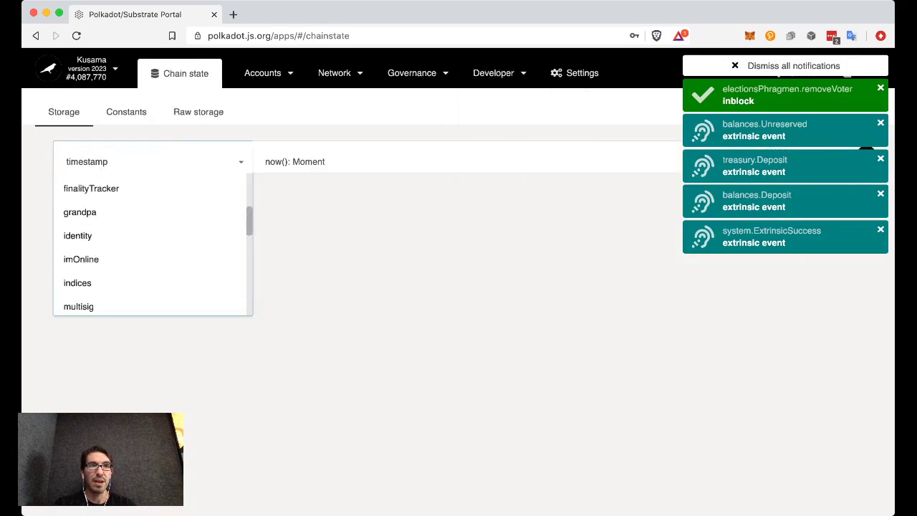
{"action": "scroll", "coordinate": [153, 247], "scroll_direction": "up", "scroll_amount": 1}
{"action": "scroll", "coordinate": [153, 247], "scroll_direction": "up", "scroll_amount": 3}
{"action": "scroll", "coordinate": [152, 247], "scroll_direction": "up", "scroll_amount": 2}
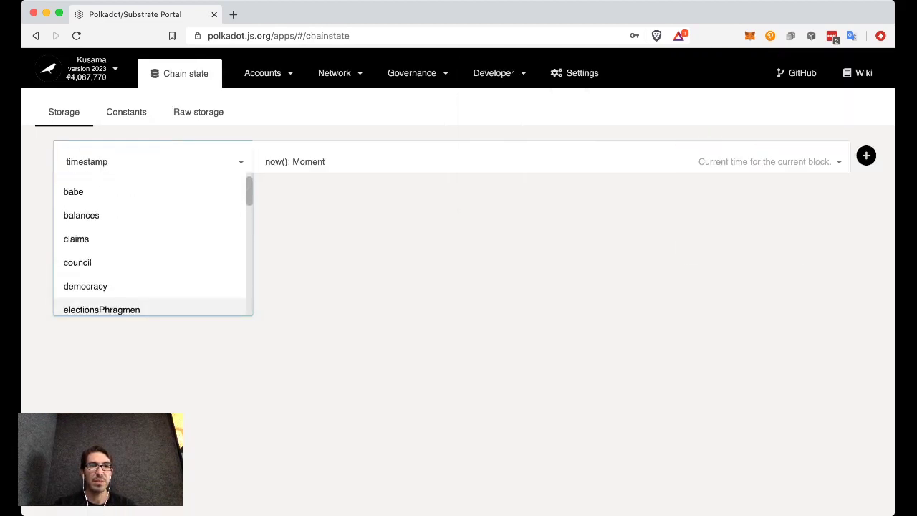
{"action": "left_click", "coordinate": [81, 215]}
{"action": "left_click", "coordinate": [552, 161]}
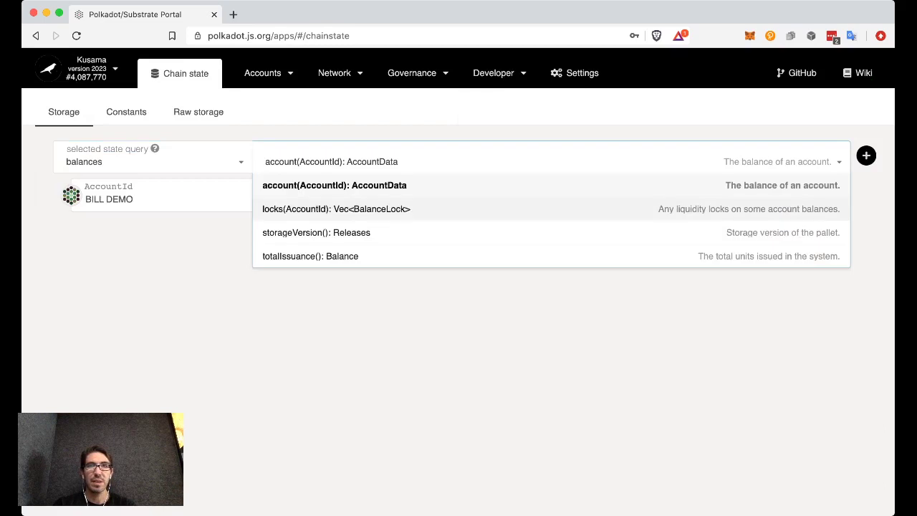
{"action": "left_click", "coordinate": [336, 208]}
{"action": "left_click", "coordinate": [866, 155]}
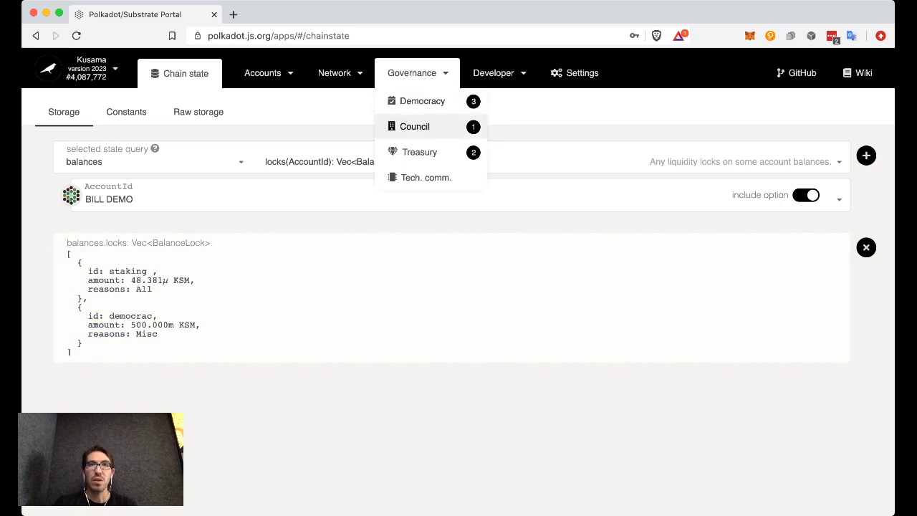
{"action": "left_click", "coordinate": [399, 126]}
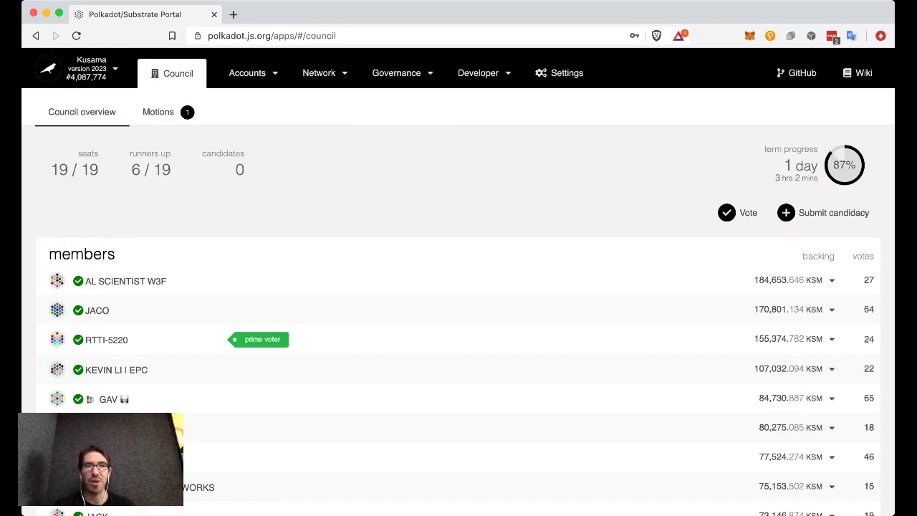
{"action": "key", "text": "super+Tab"}
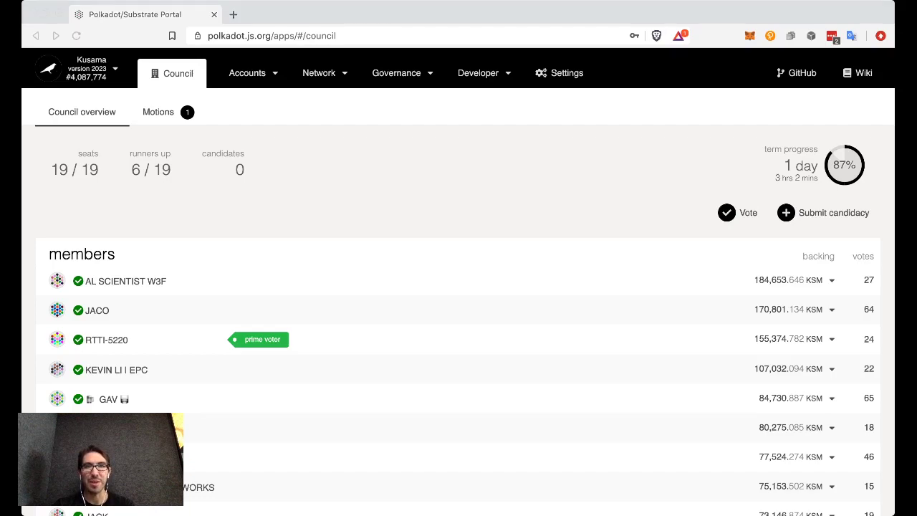